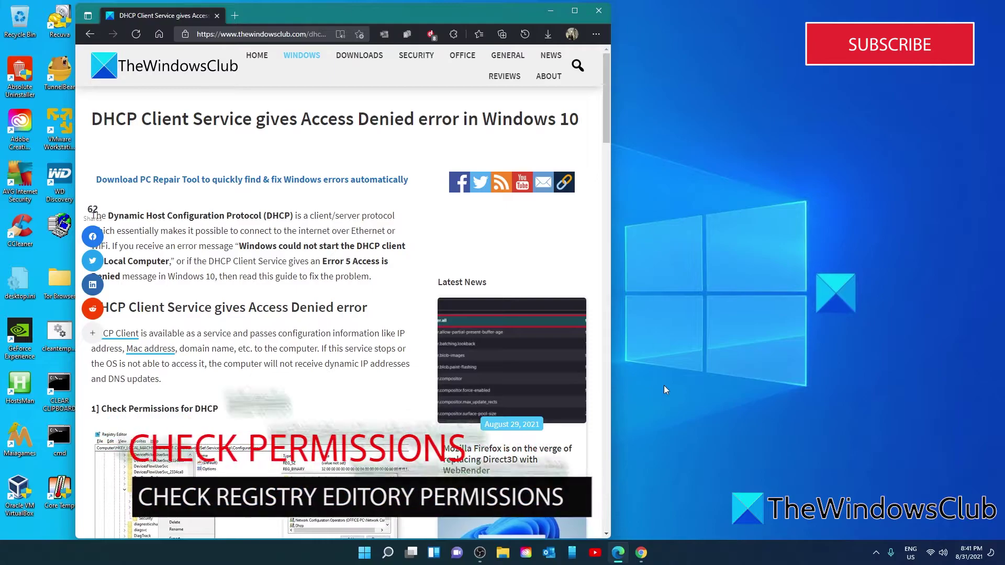
Step: Launch Registry Editor by searching 'regedit' from the Start menu
click(365, 553)
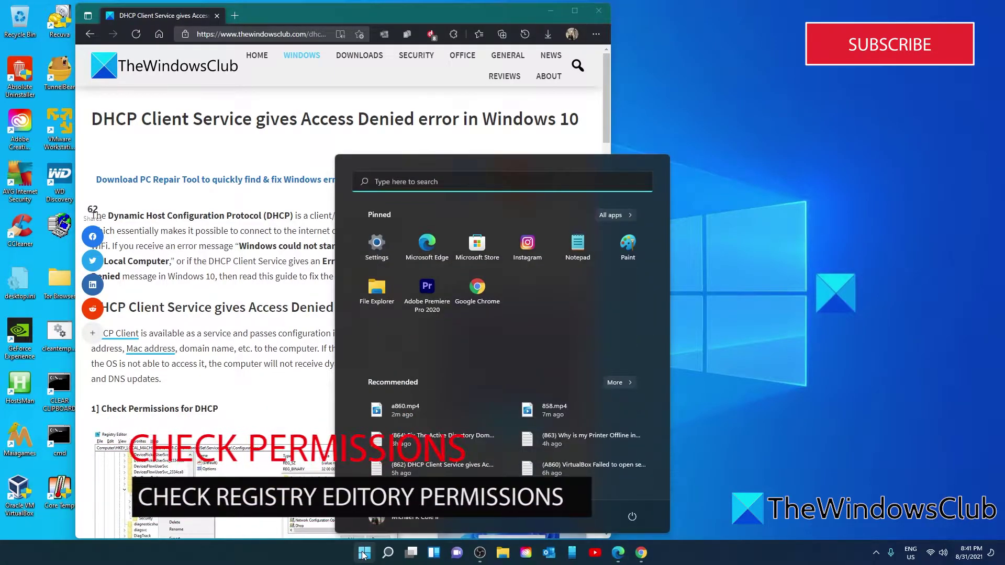
text(regedit)
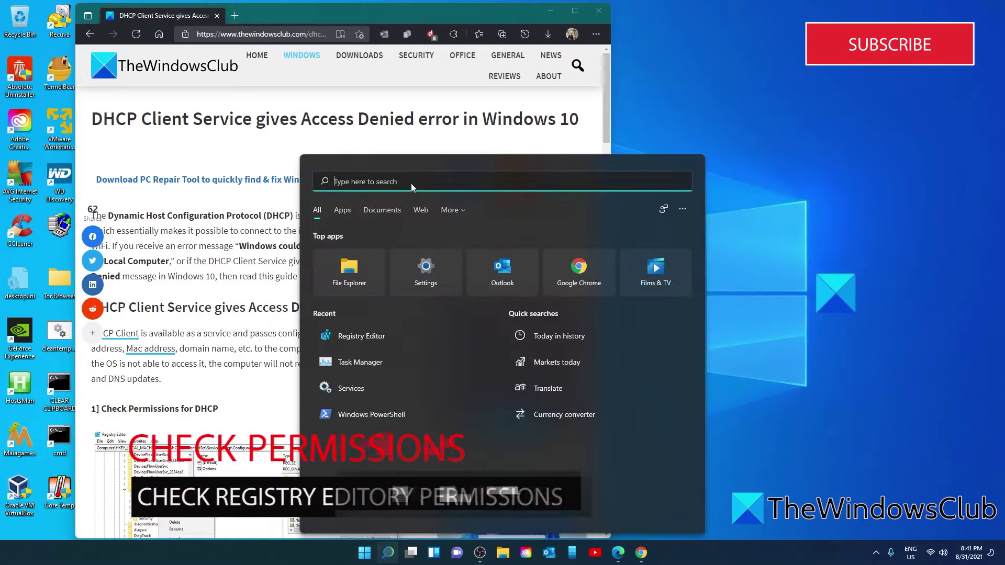
key(Return)
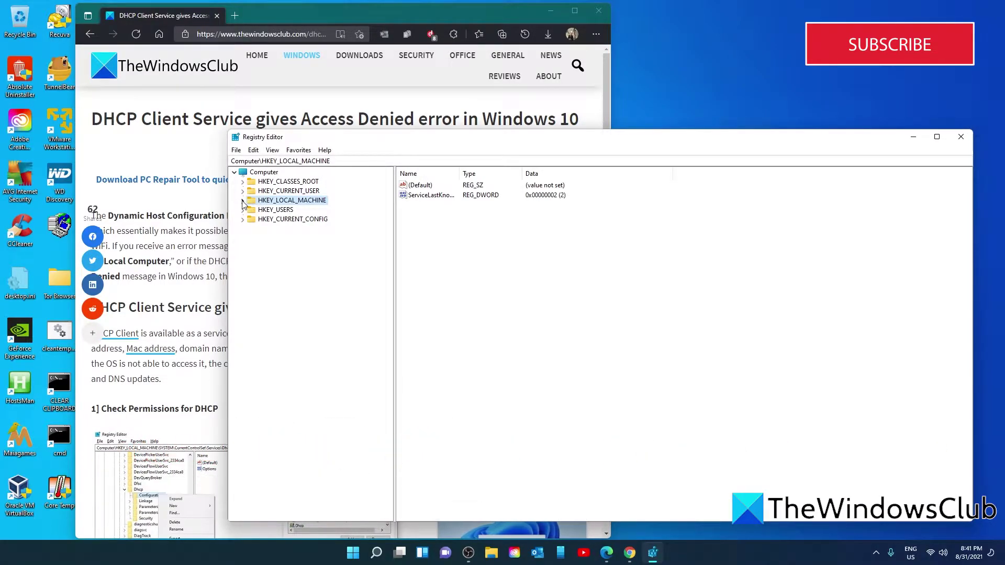
Step: Expand HKEY_LOCAL_MACHINE\SYSTEM\CurrentControlSet\Services\Dhcp and select the Configurations key
click(243, 203)
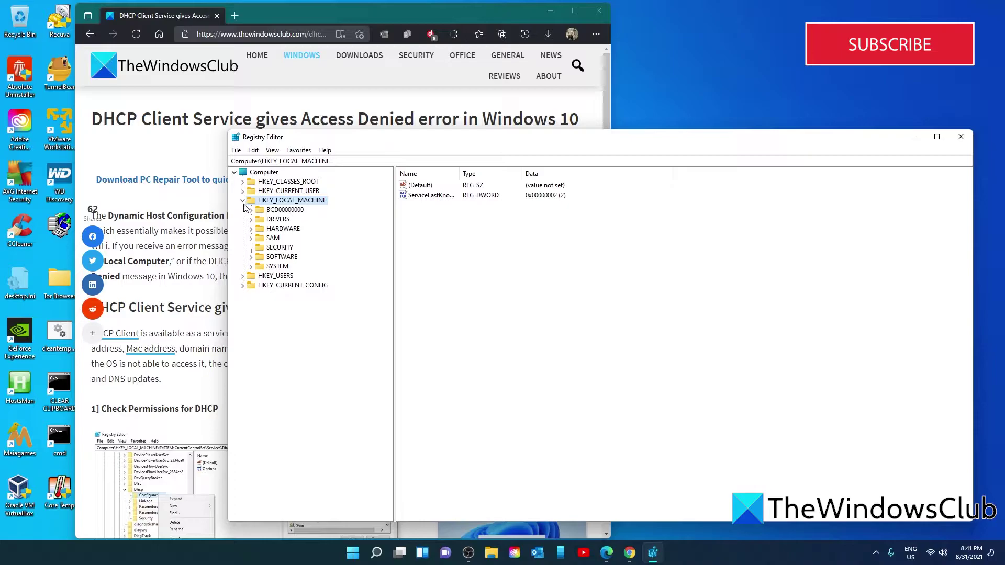
click(251, 267)
click(259, 296)
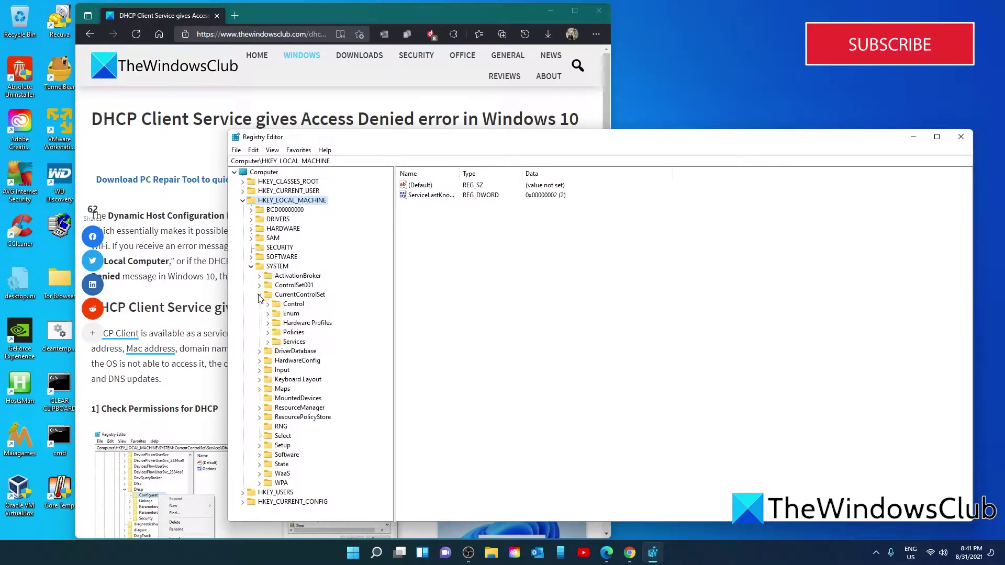
click(268, 342)
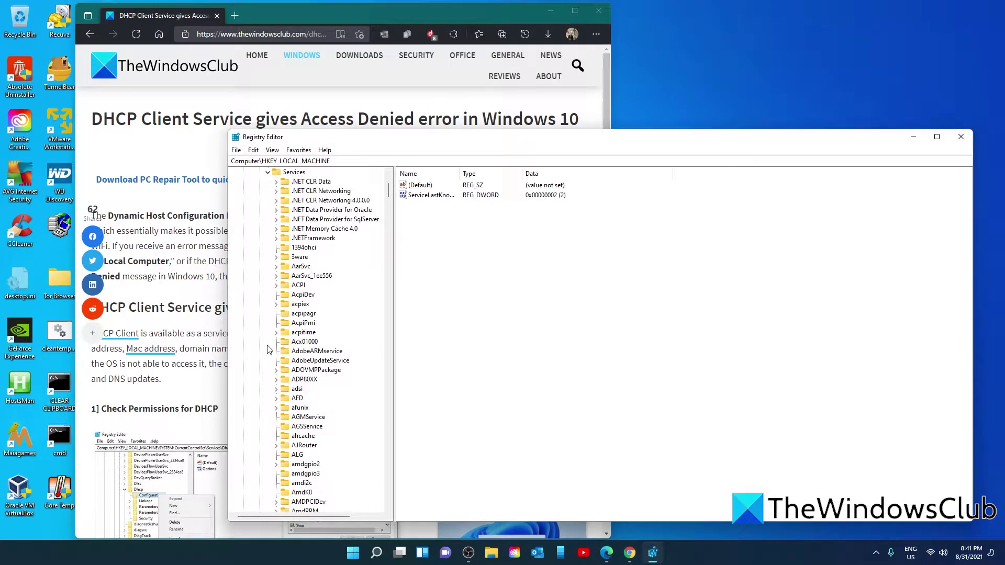
scroll(309, 404, down, 20)
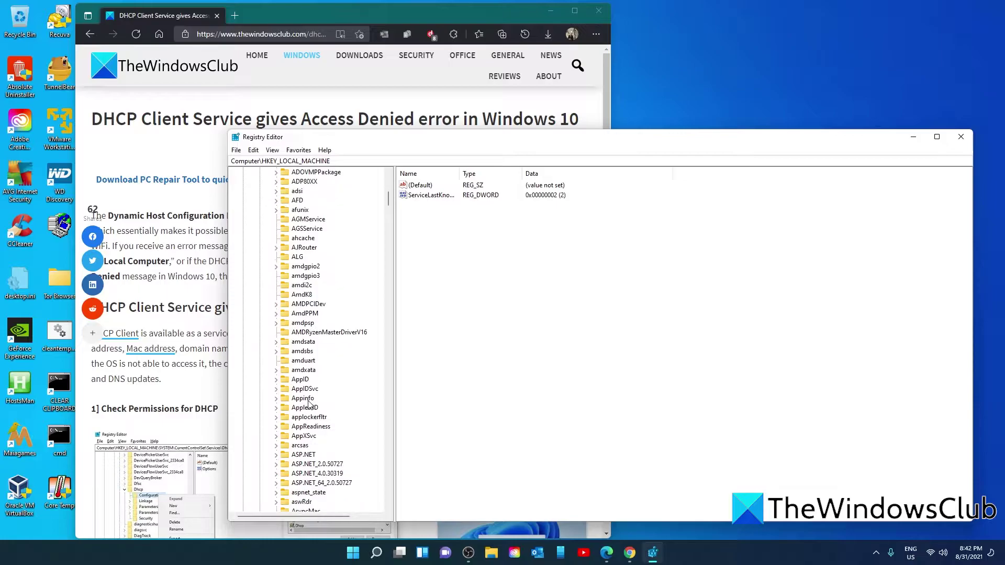
click(276, 408)
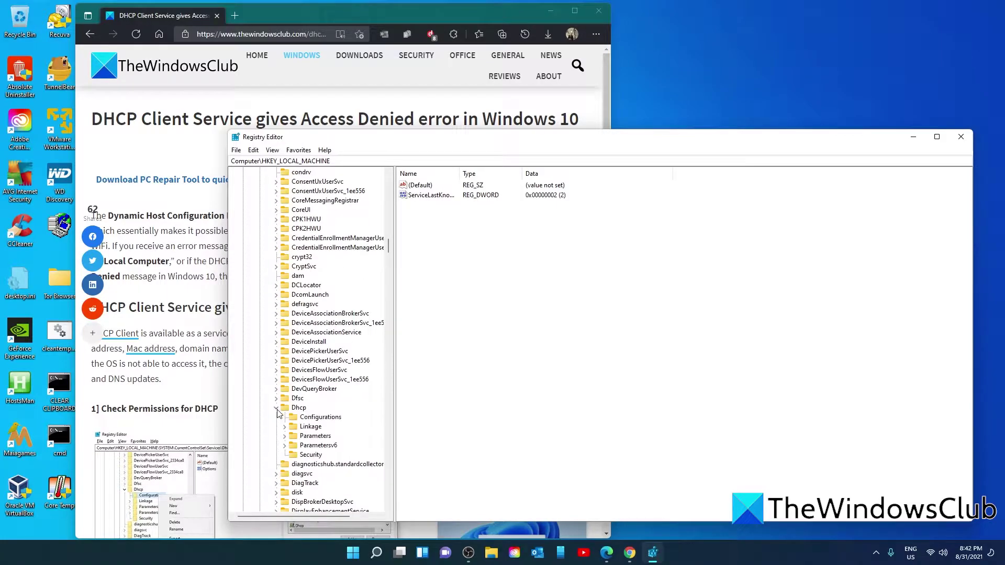
click(312, 418)
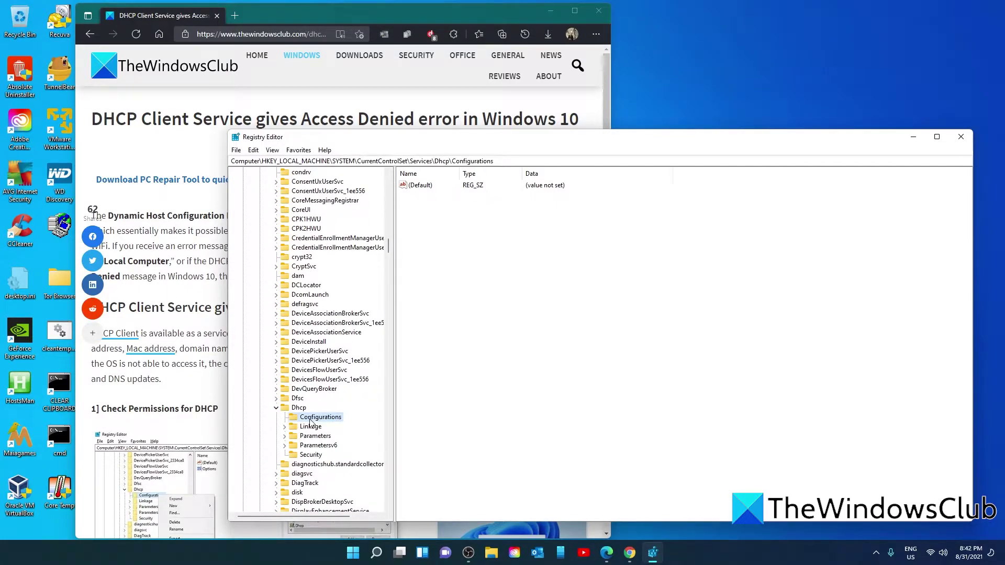
Step: Open the Configurations key's permissions and find the user's own account in the full user search
right_click(310, 421)
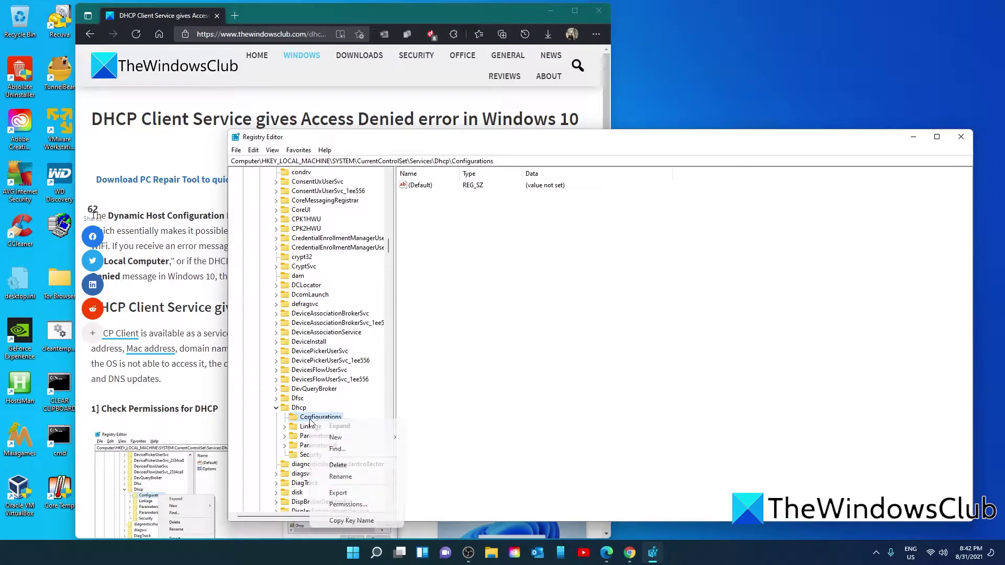
click(360, 506)
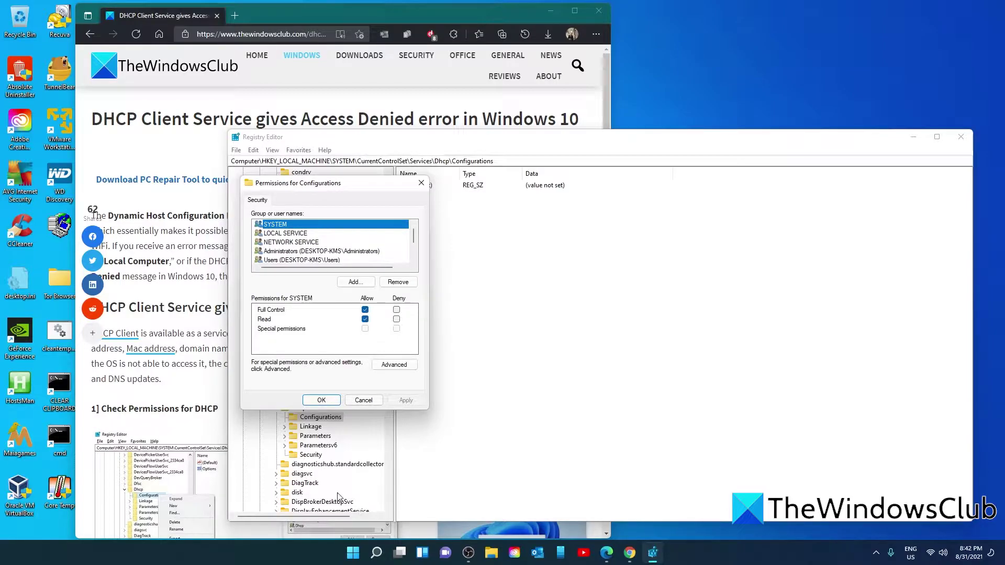
drag(413, 239, 413, 255)
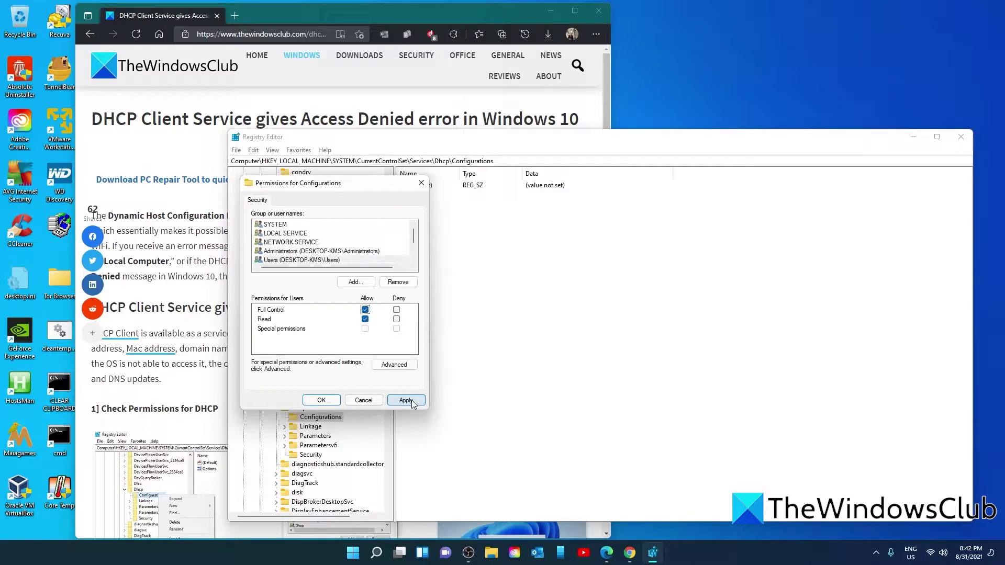
click(350, 283)
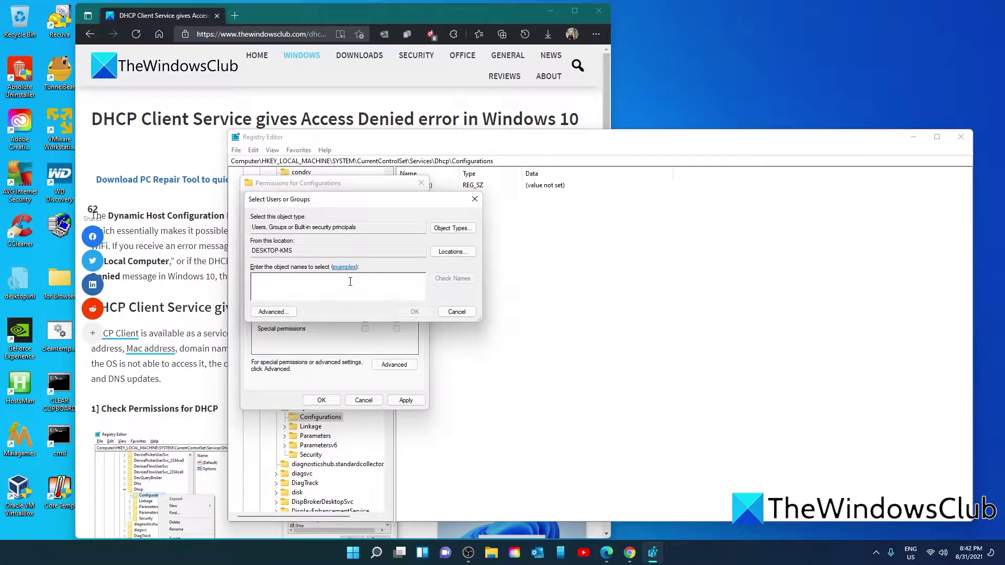
click(273, 311)
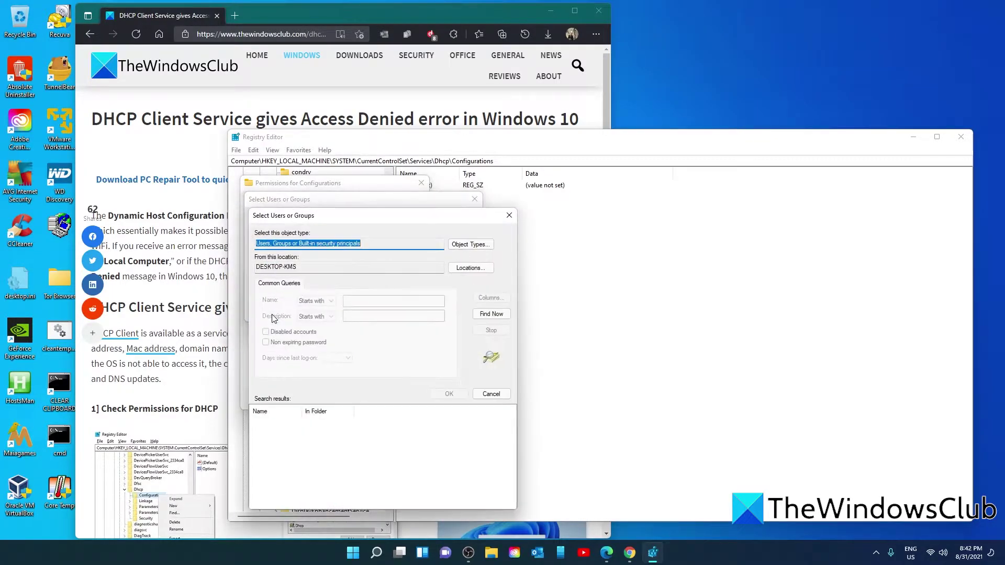
click(476, 317)
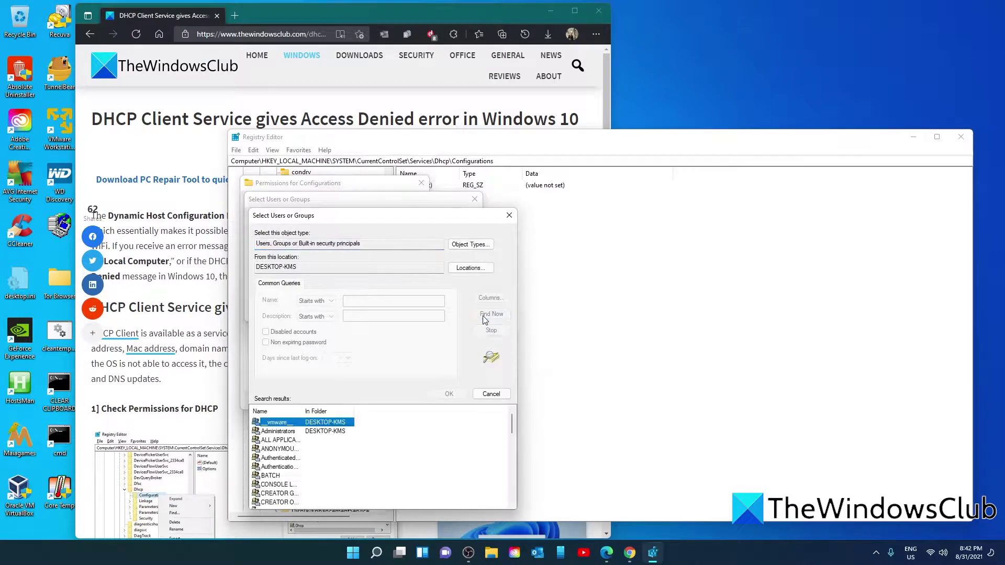
scroll(403, 461, down, 6)
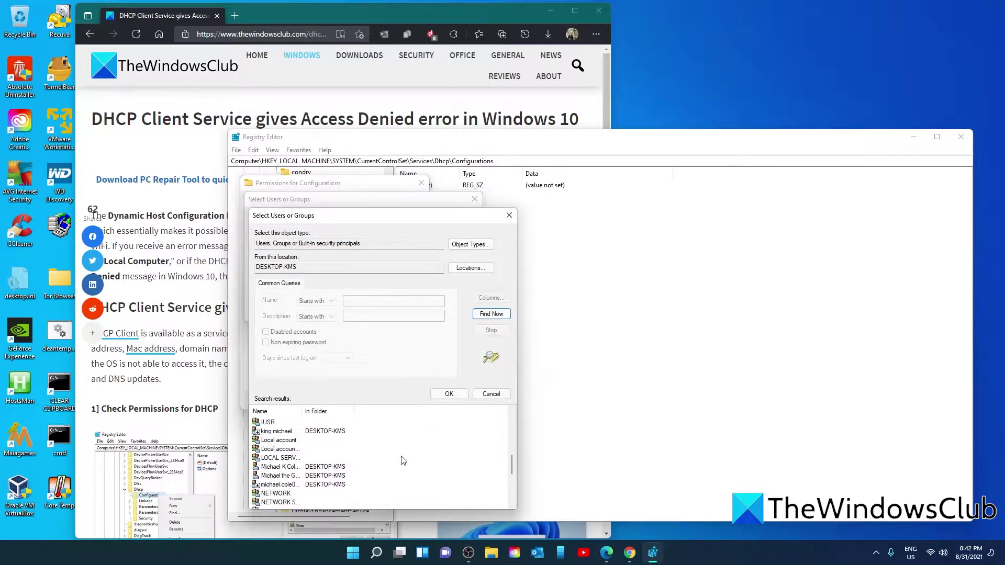
scroll(403, 460, down, 1)
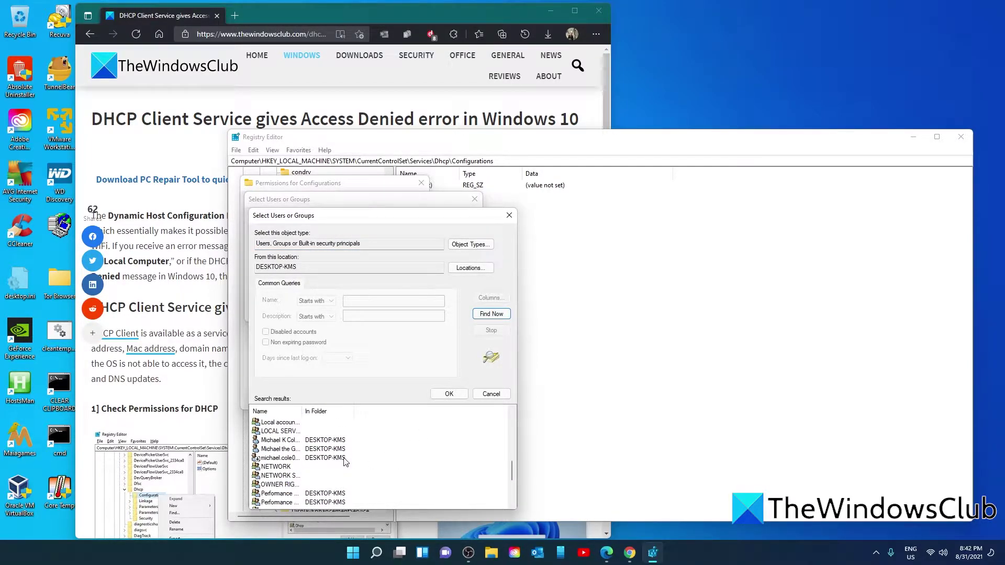
click(291, 442)
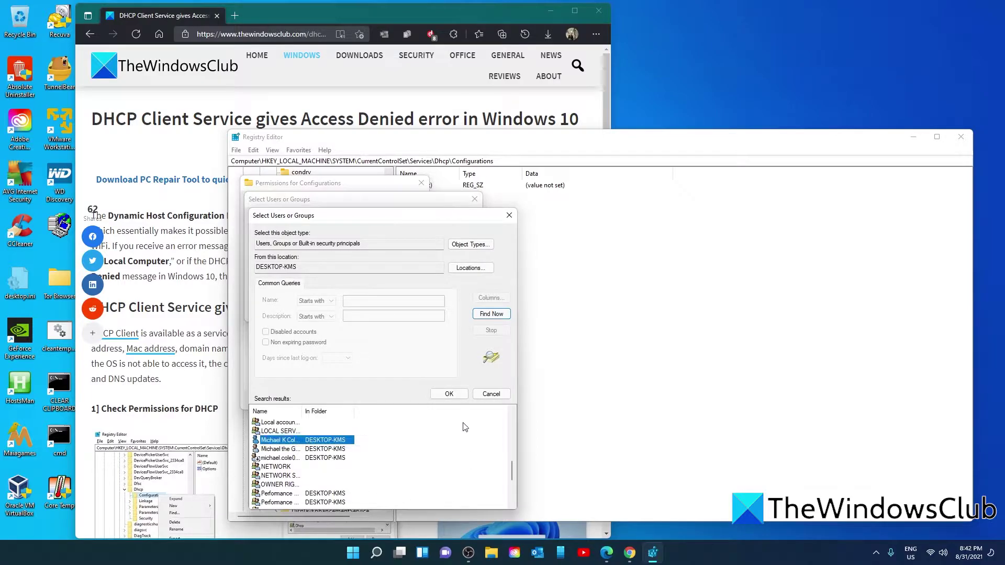
Step: Add the selected account, allow it Full Control, and apply the permissions
click(449, 394)
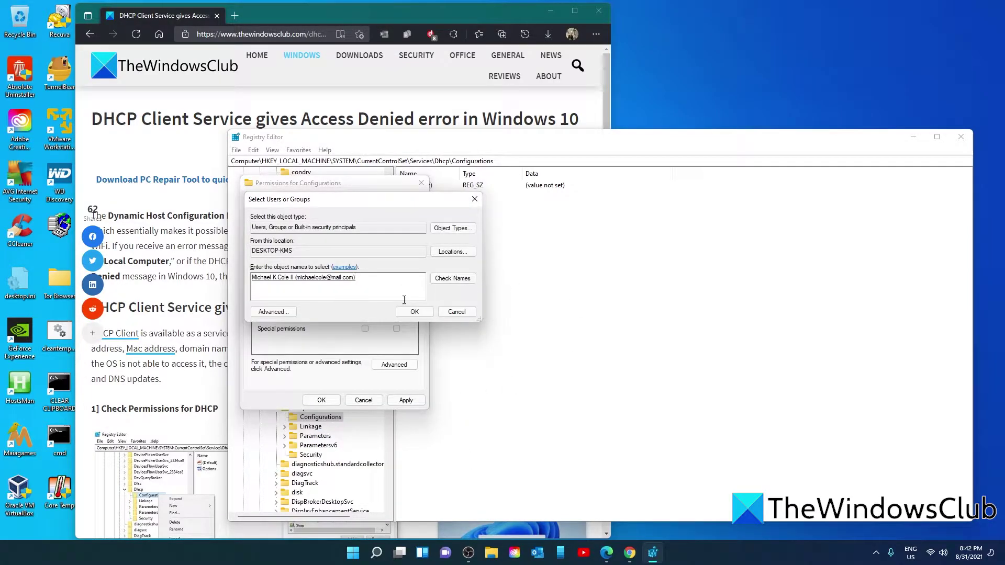
click(415, 312)
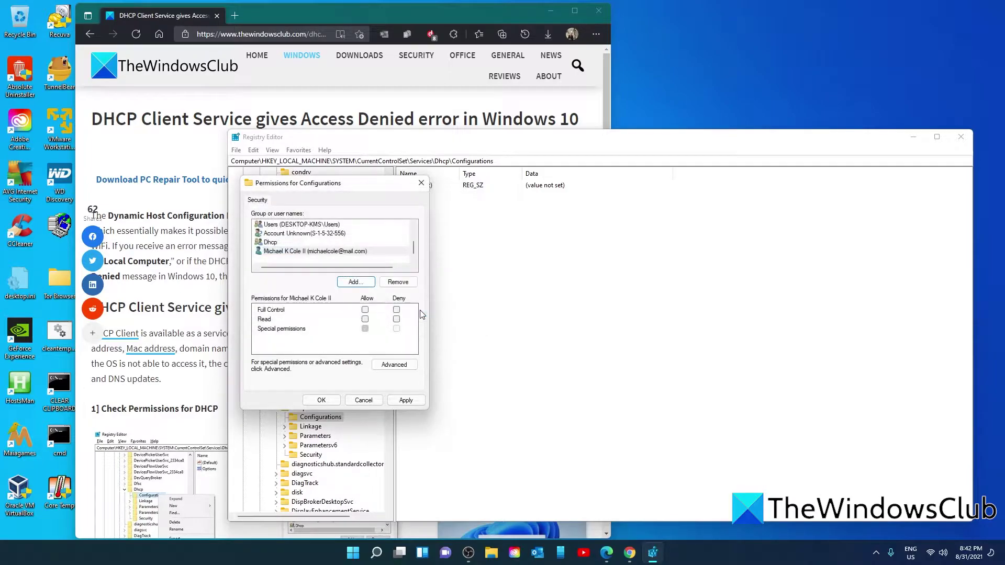
click(365, 309)
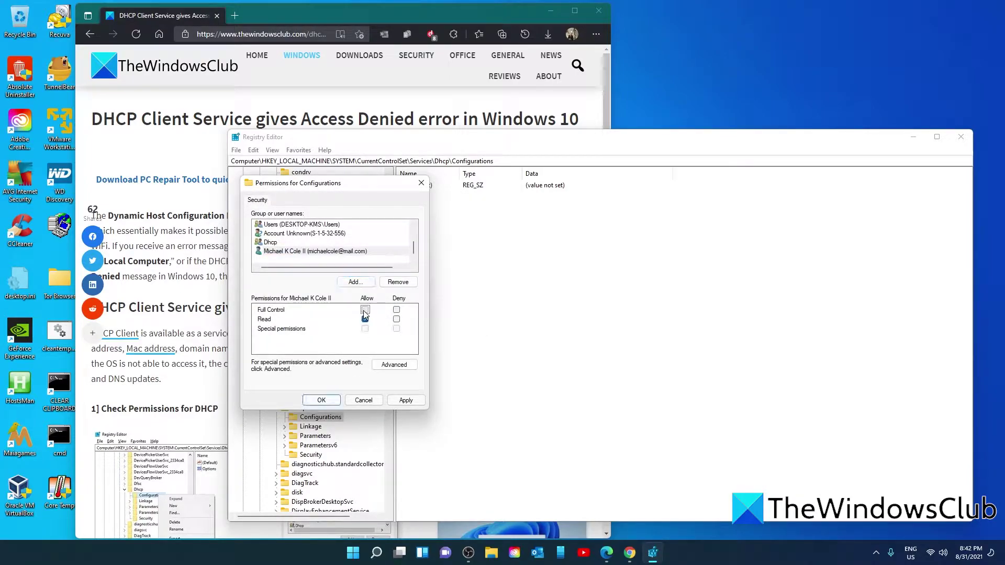
click(407, 401)
click(322, 401)
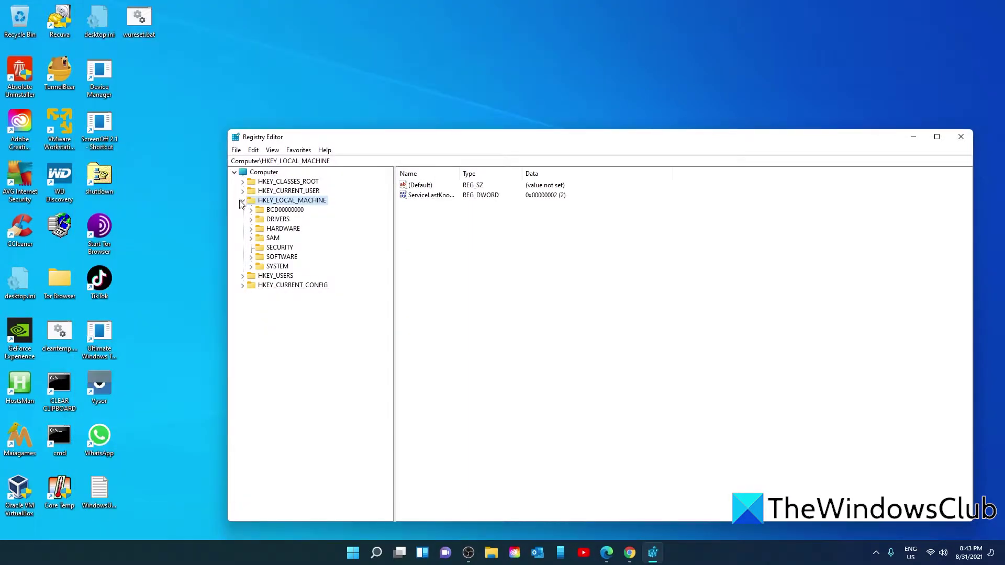
Step: Expand down to Services, jump to the Dhcp key by typing 'dhcp', and open its Permissions dialog
click(242, 200)
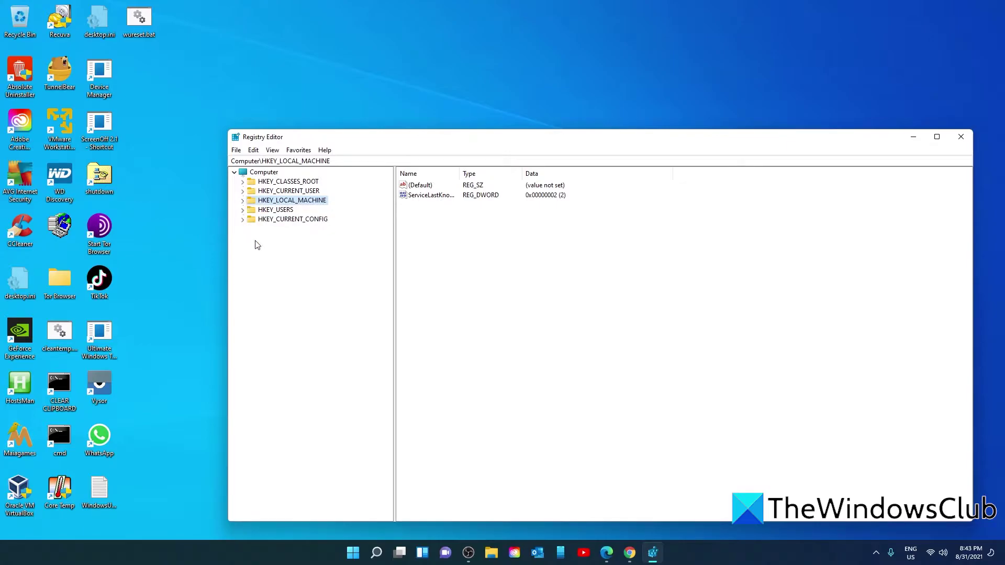
click(243, 201)
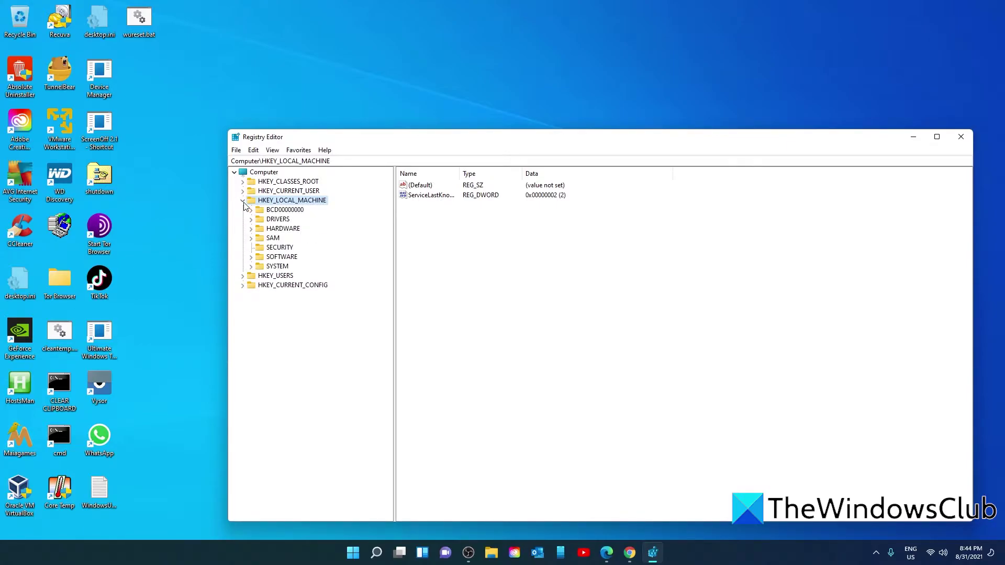
click(251, 267)
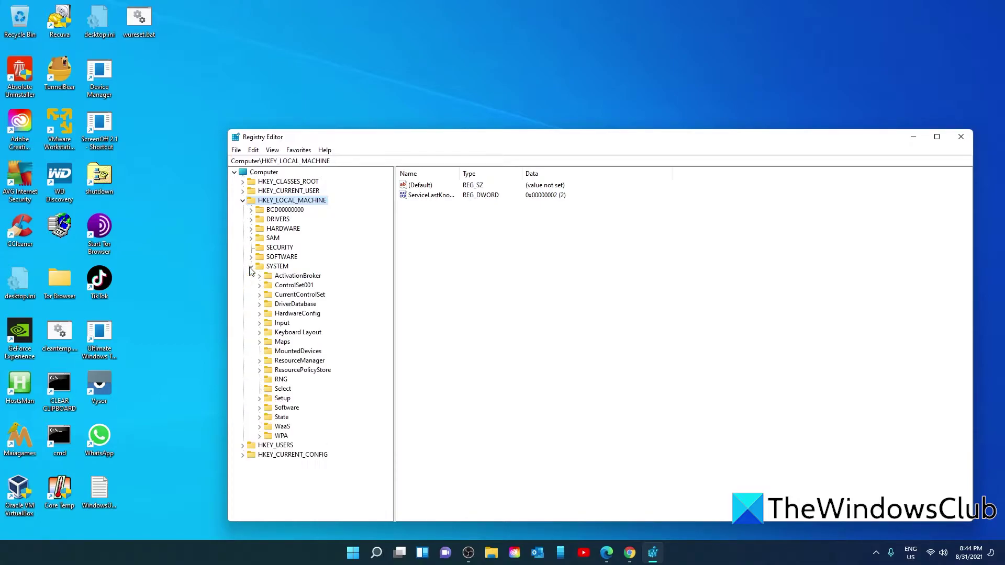
click(259, 295)
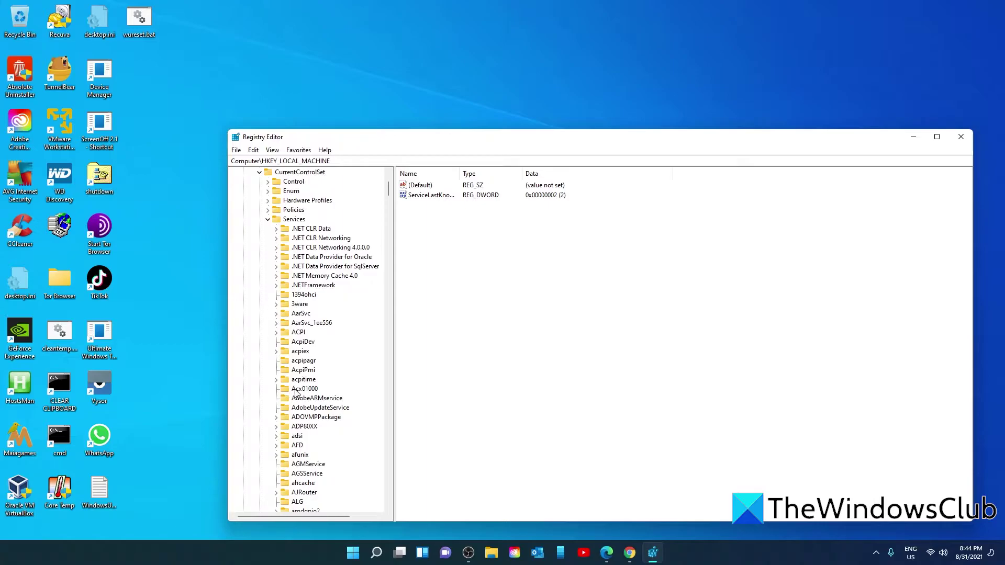
text(dhcp)
key(Right)
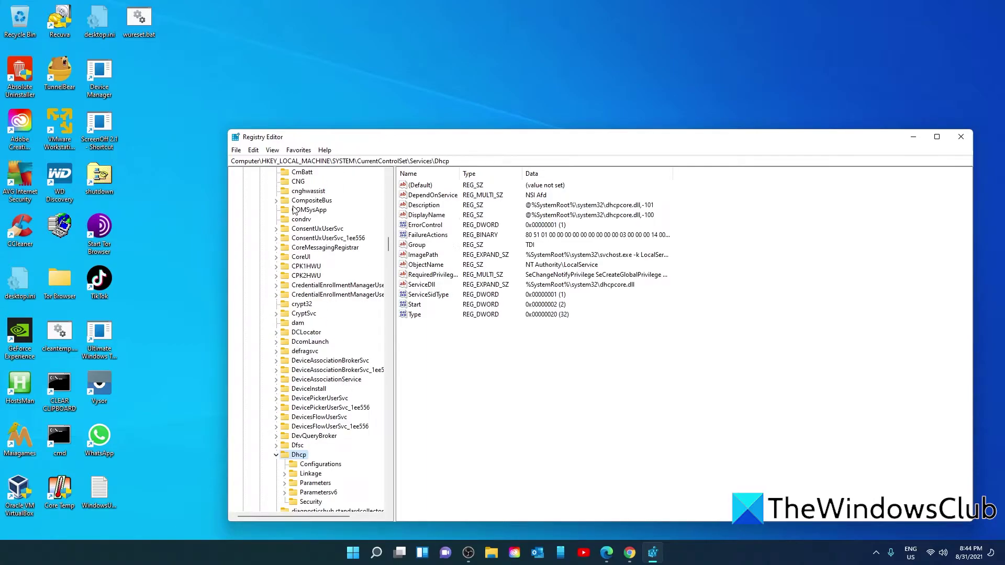
right_click(304, 458)
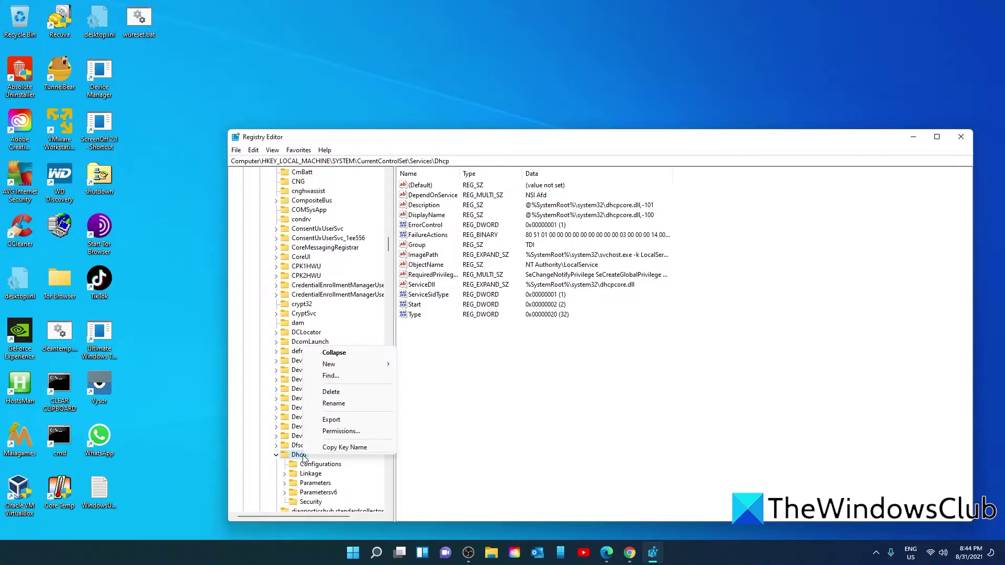
click(340, 431)
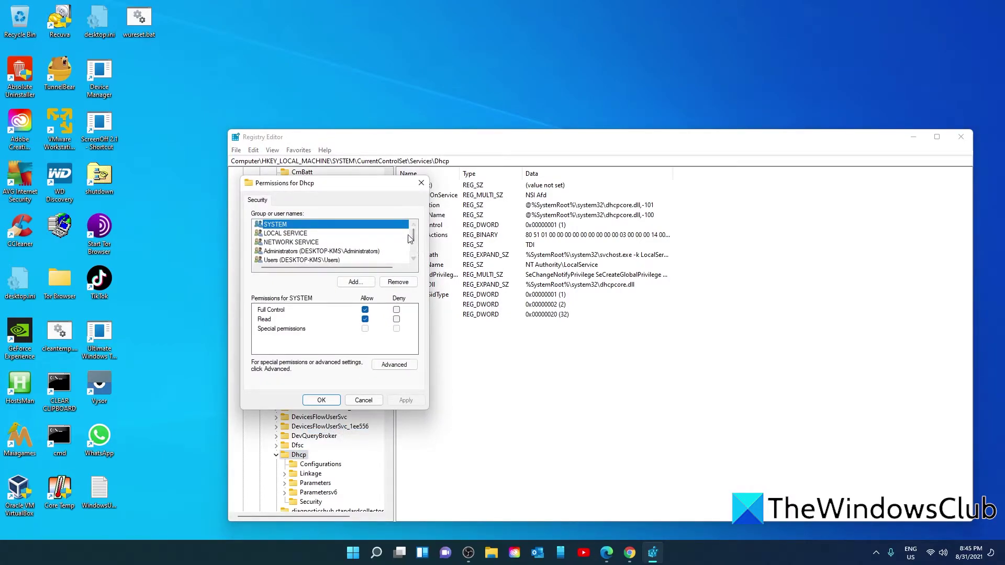
drag(411, 239, 413, 256)
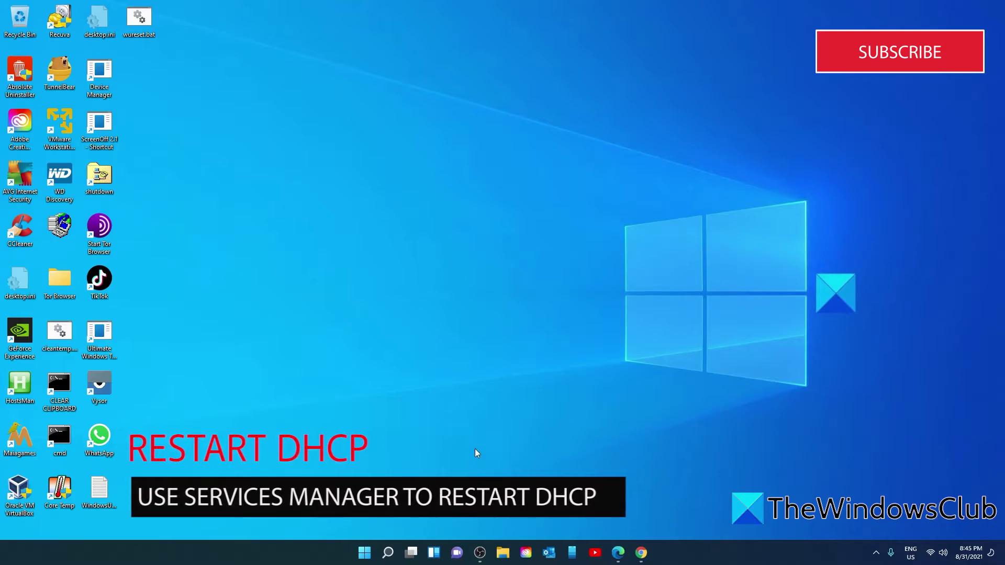
Step: Open DHCP Client properties in Services, decline stopping it with its dependent services, and close the properties
key(super)
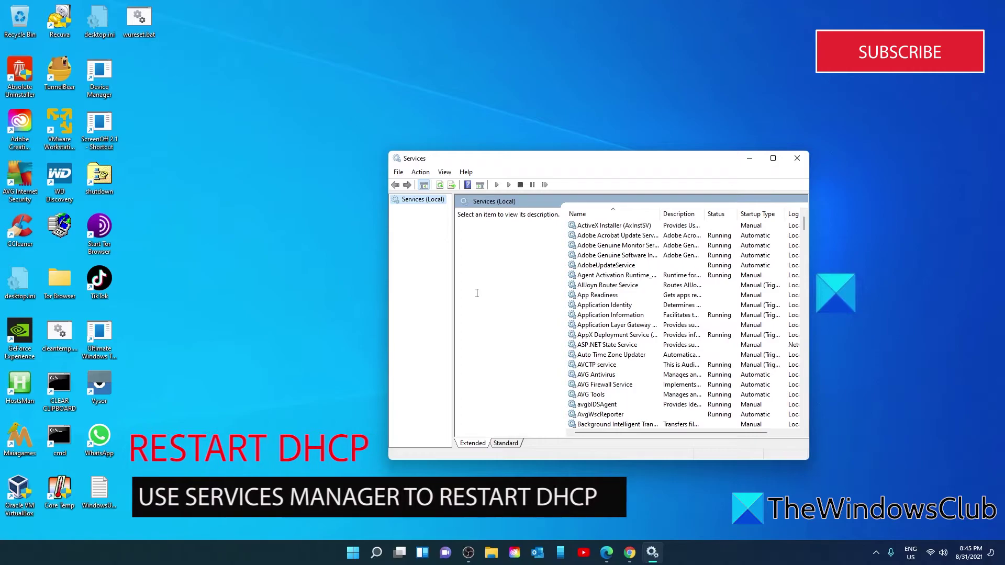
scroll(616, 306, down, 7)
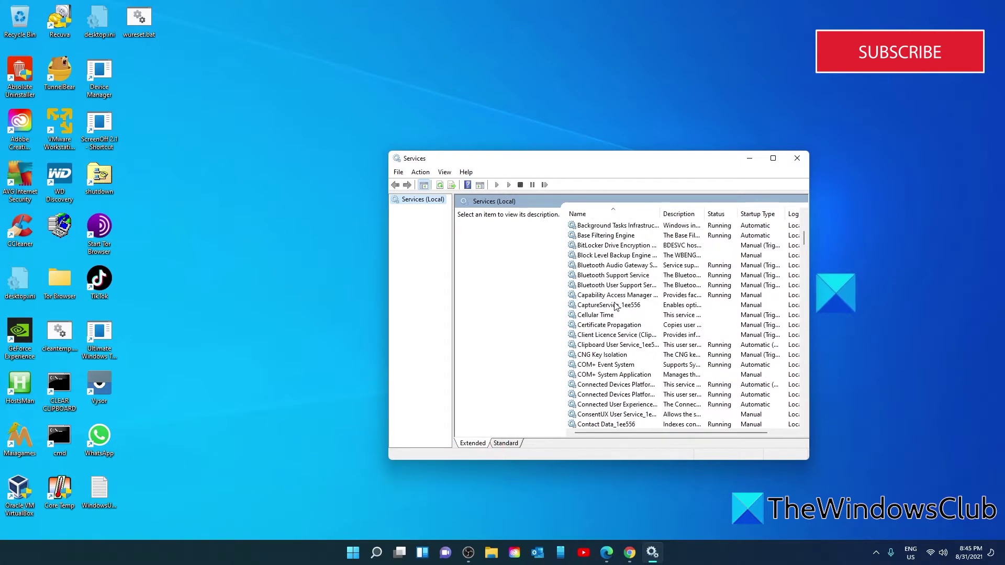
scroll(616, 306, down, 5)
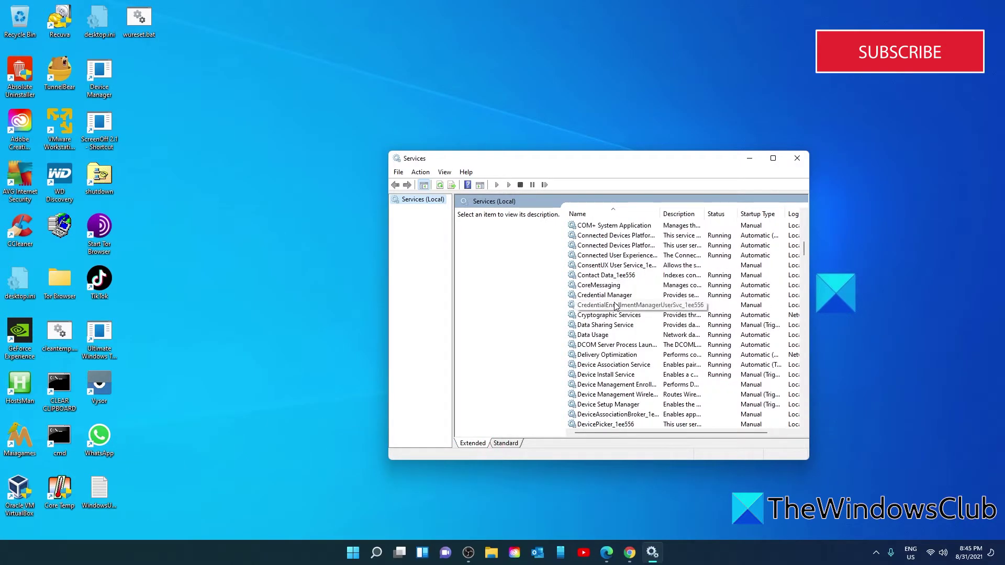
scroll(618, 330, down, 2)
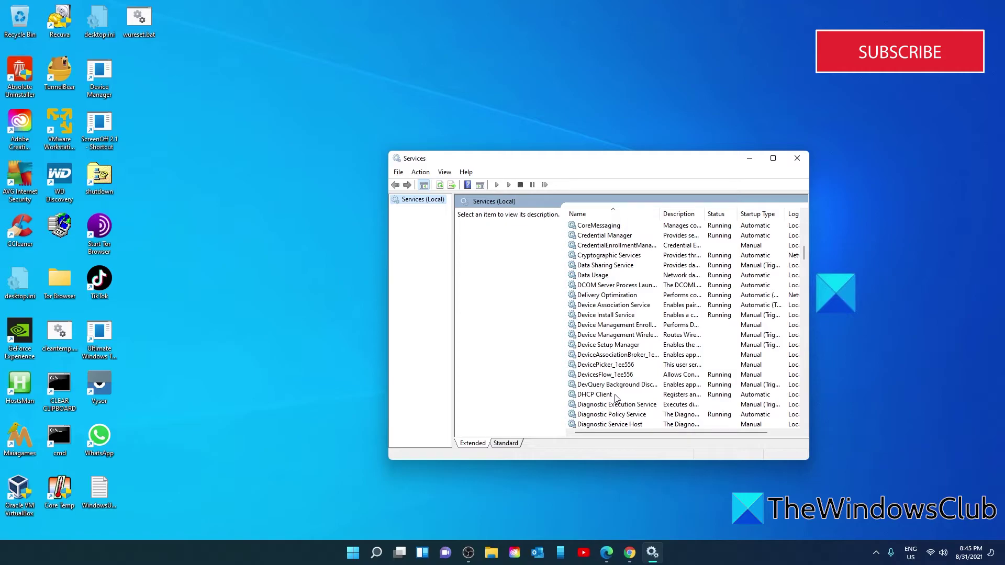
double_click(596, 395)
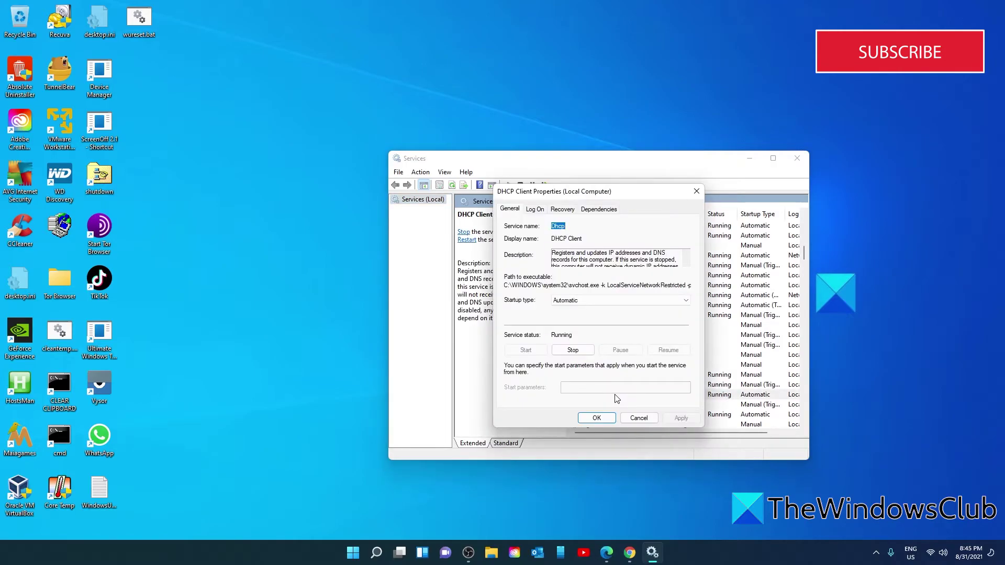
click(573, 350)
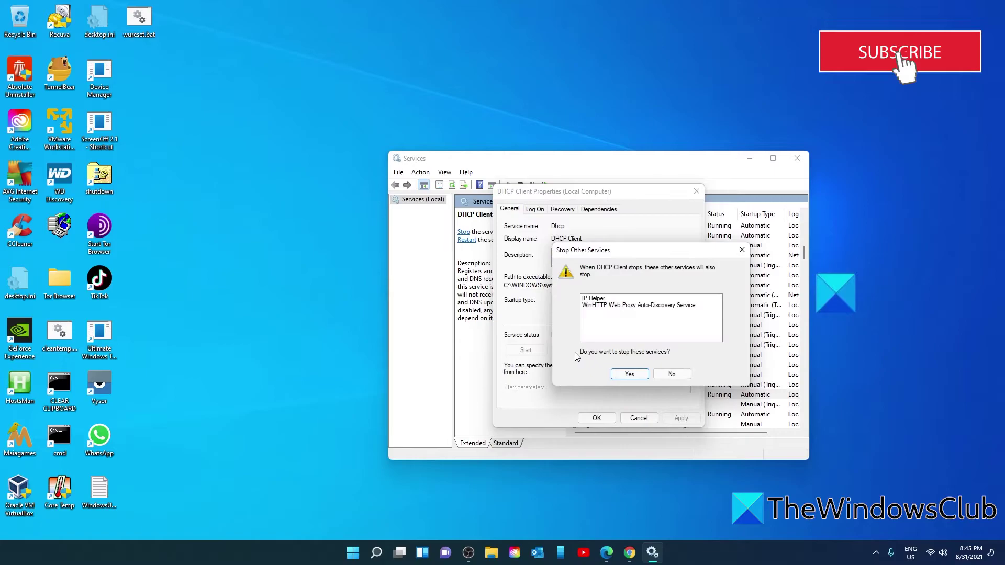
key(Escape)
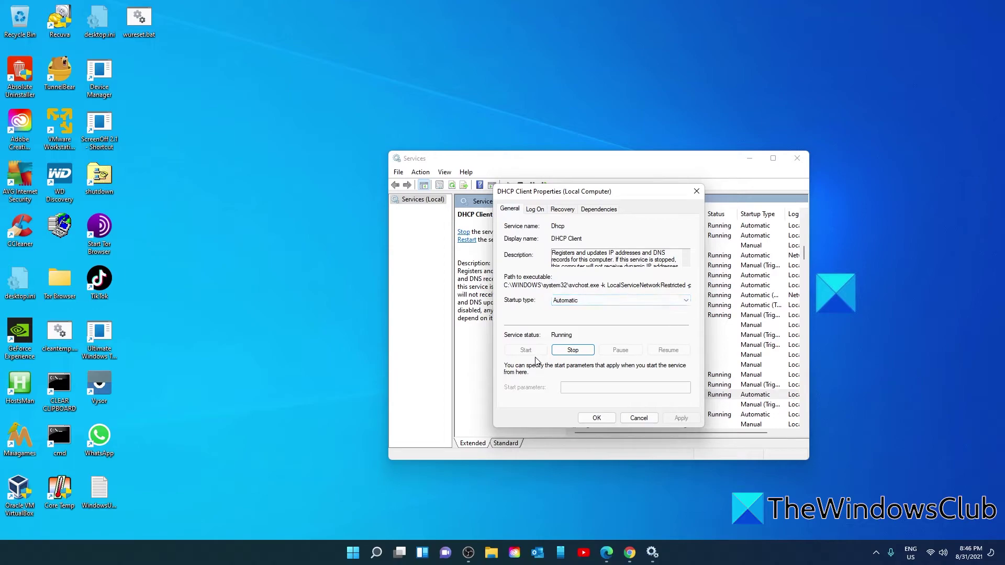
click(596, 419)
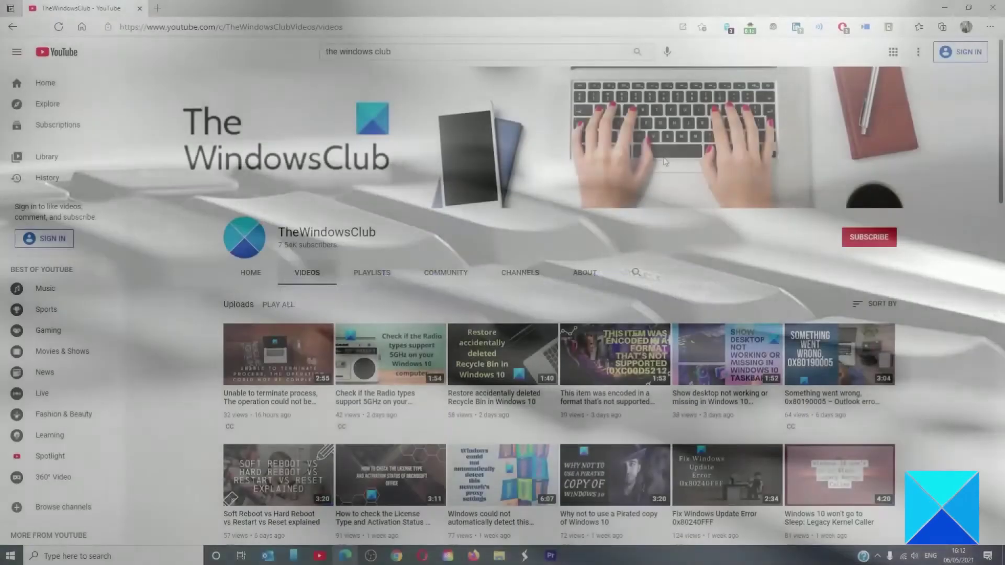
scroll(664, 157, down, 7)
scroll(664, 162, down, 10)
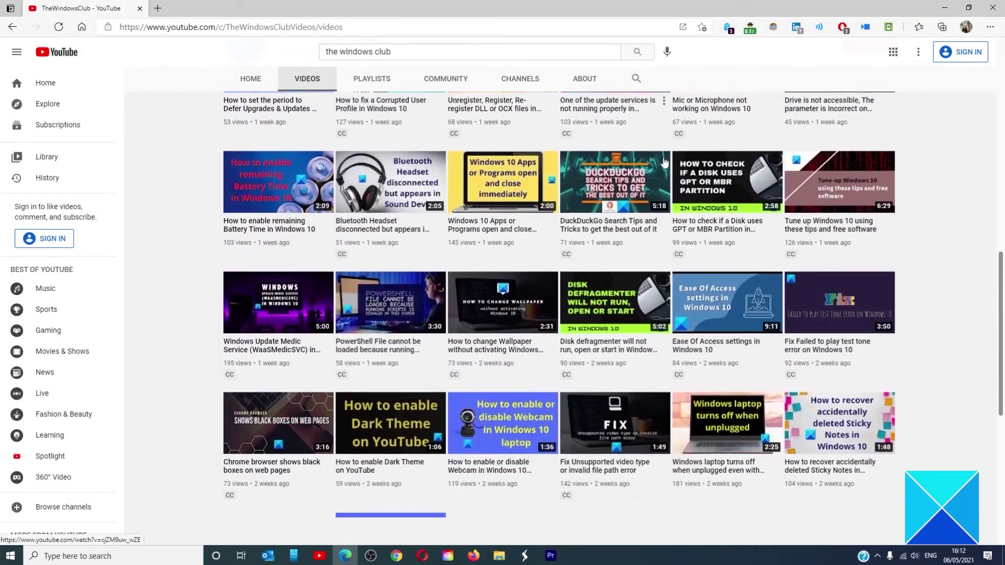
scroll(664, 163, up, 10)
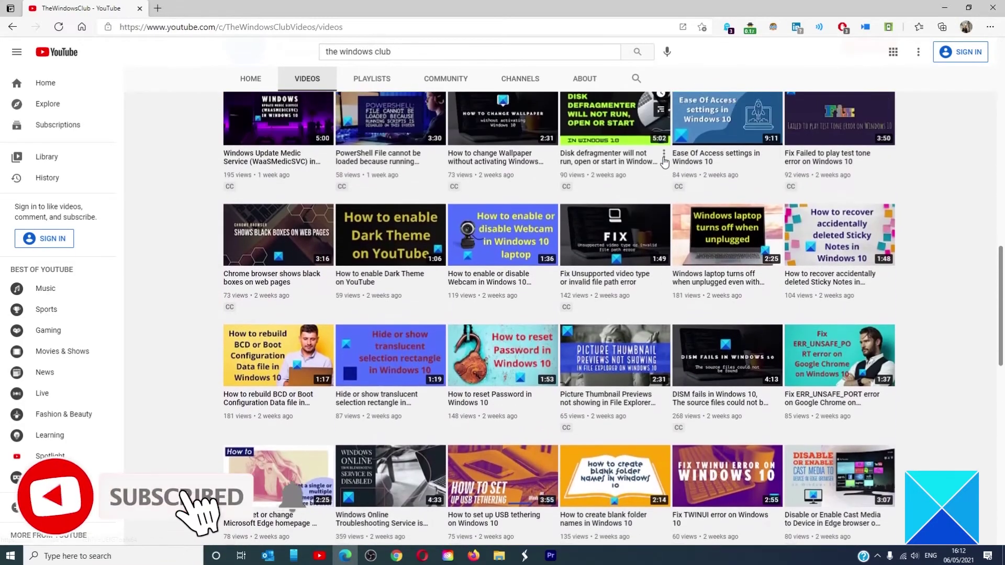
scroll(664, 162, up, 10)
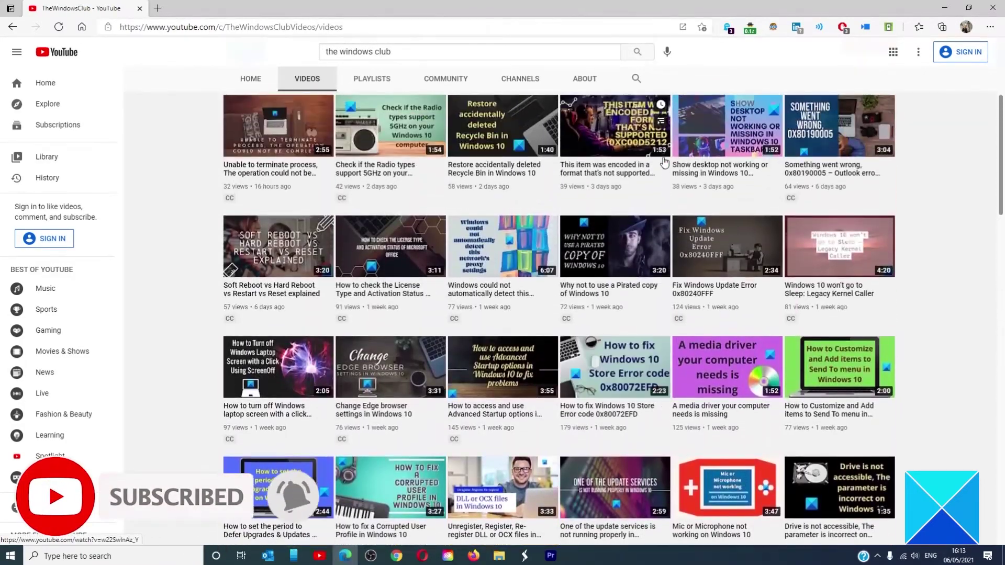